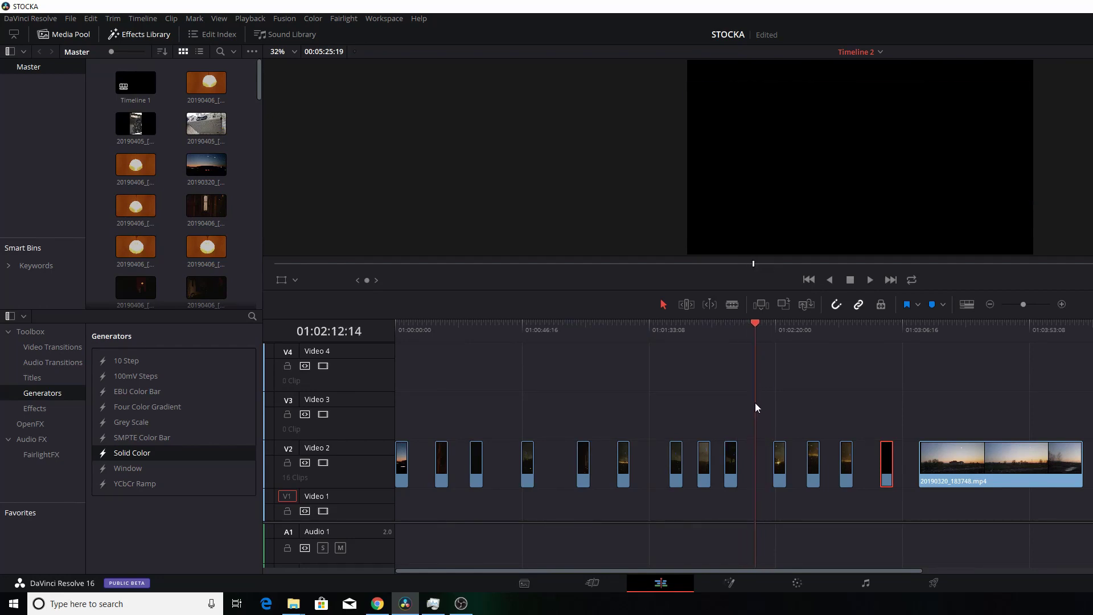
# Select a gap between two Video 2 clips and try Ripple Delete on it
pyautogui.click(762, 471)
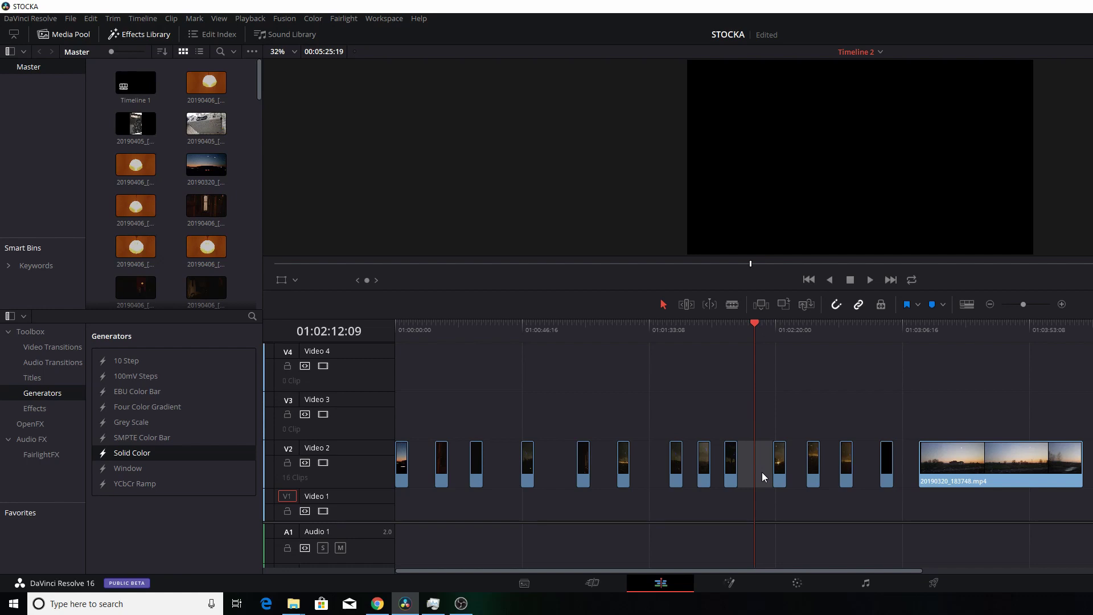
pyautogui.rightClick(762, 472)
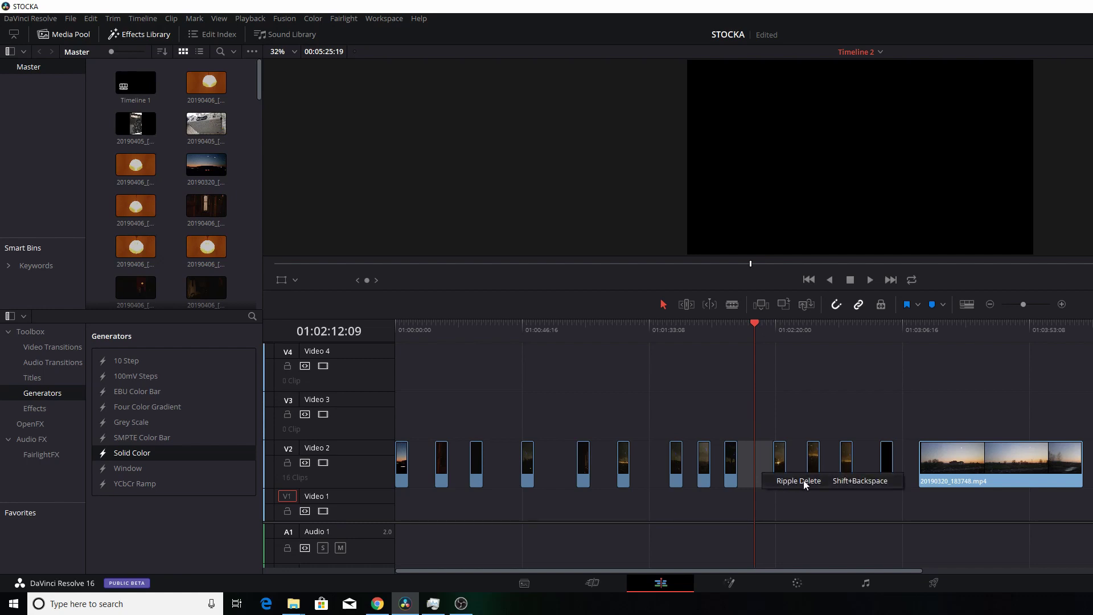
pyautogui.click(905, 423)
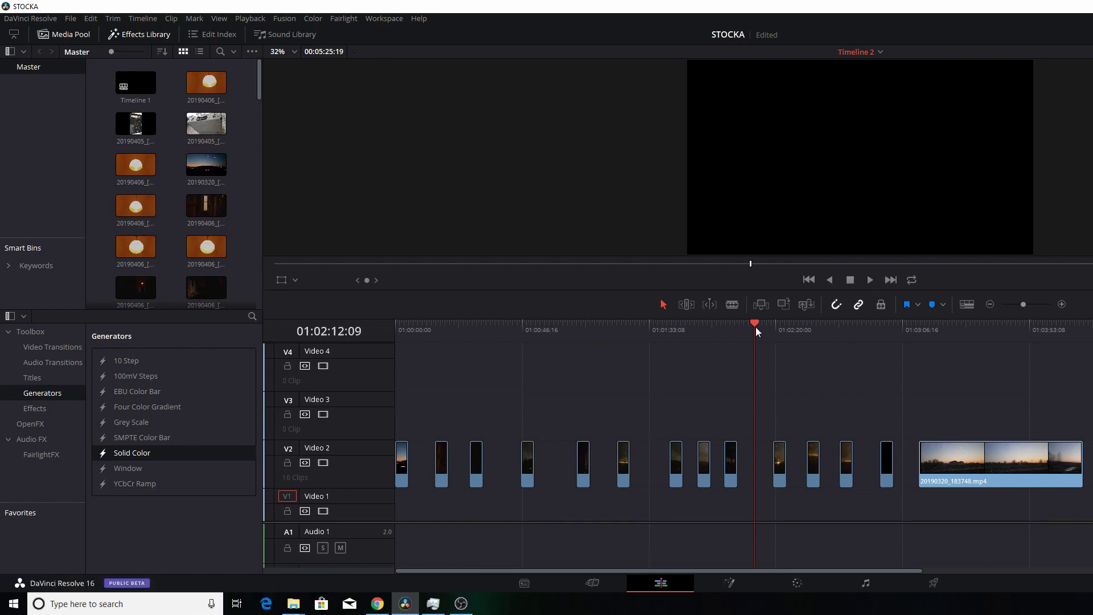
pyautogui.moveTo(753, 324)
pyautogui.mouseDown()
pyautogui.moveTo(705, 339)
pyautogui.moveTo(465, 356)
pyautogui.moveTo(557, 361)
pyautogui.mouseUp()
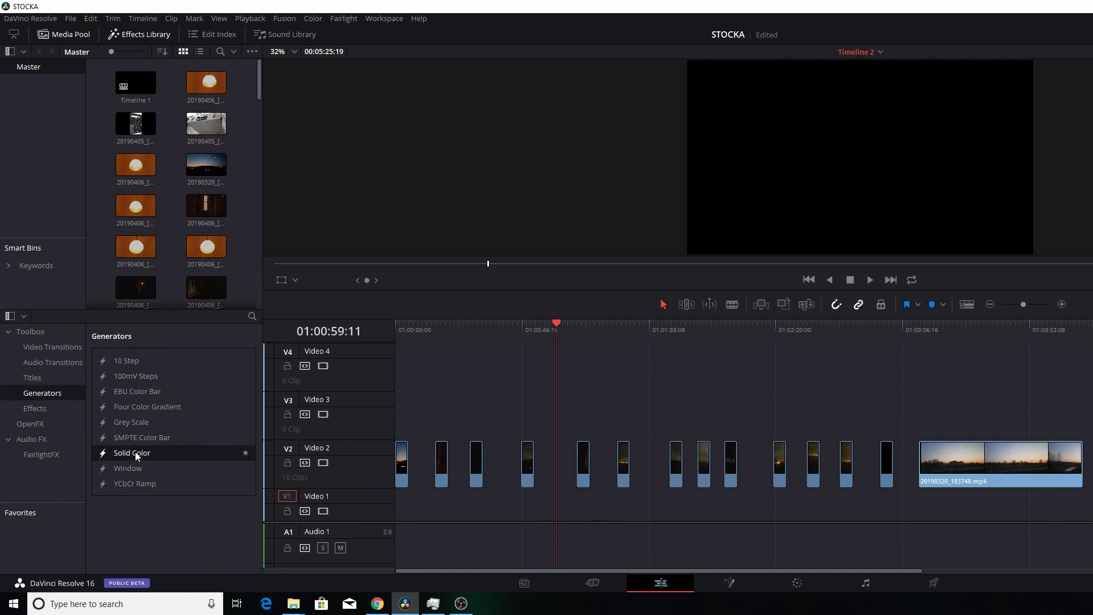
# Place a Solid Color generator at the Video 3 start and stretch it past all the short clips
pyautogui.moveTo(135, 452); pyautogui.dragTo(397, 412)
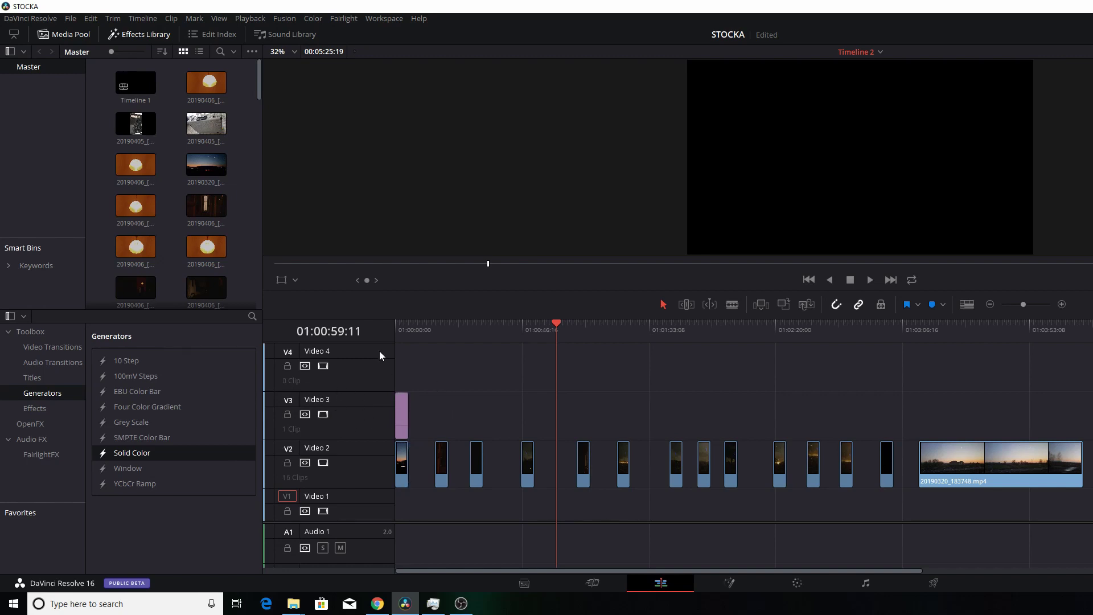
pyautogui.moveTo(444, 327); pyautogui.dragTo(377, 336)
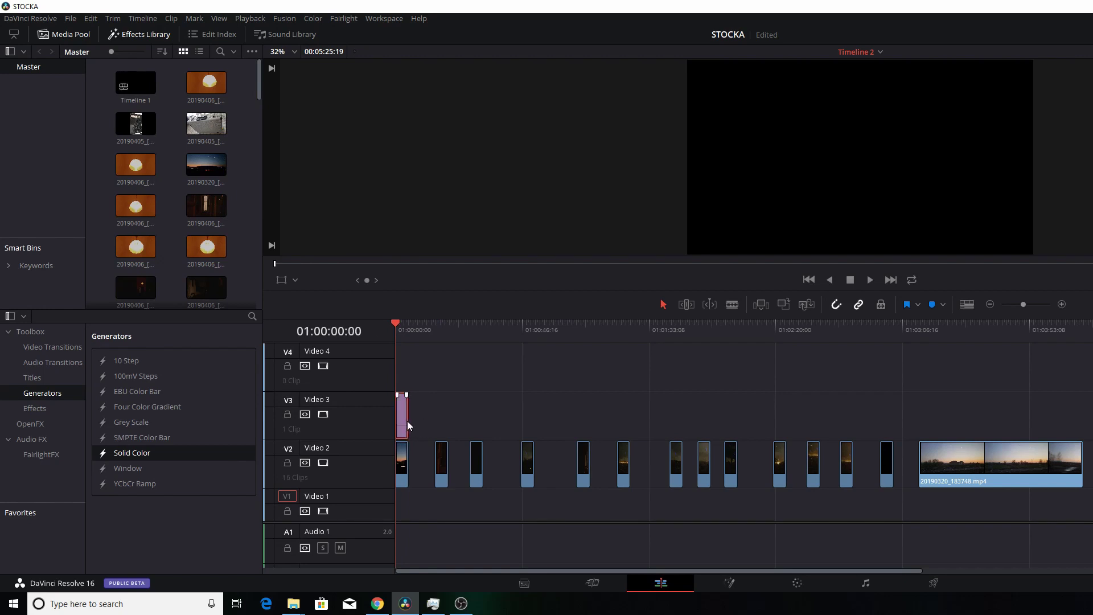
pyautogui.hotkey('ctrl', '=')
pyautogui.hotkey('ctrl', '=')
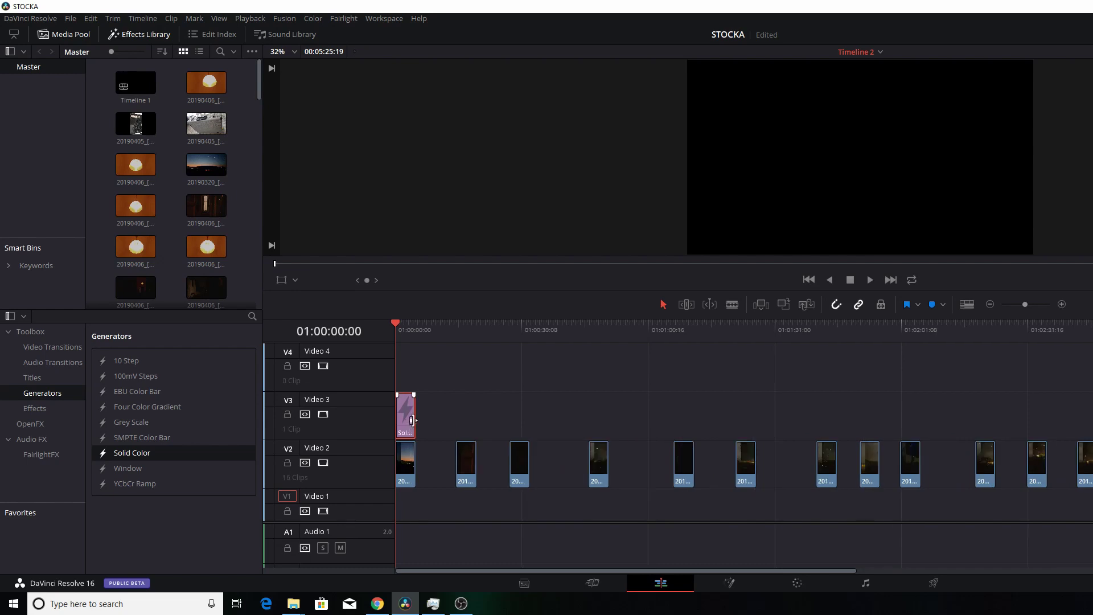
pyautogui.moveTo(413, 420); pyautogui.dragTo(1092, 420)
pyautogui.moveTo(859, 333); pyautogui.dragTo(560, 329)
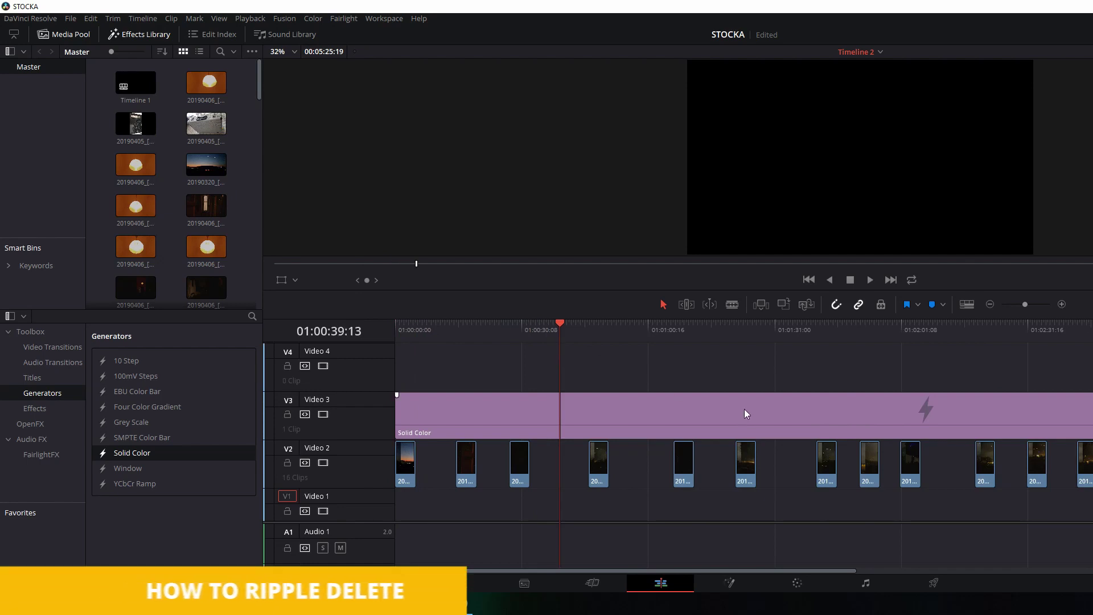
# Marquee-select every Video 2 clip and lift them onto Video 3 over the Solid Color
pyautogui.scroll(-2, 743, 409)
pyautogui.click(690, 332)
pyautogui.press('l')
pyautogui.press('l')
pyautogui.press('l')
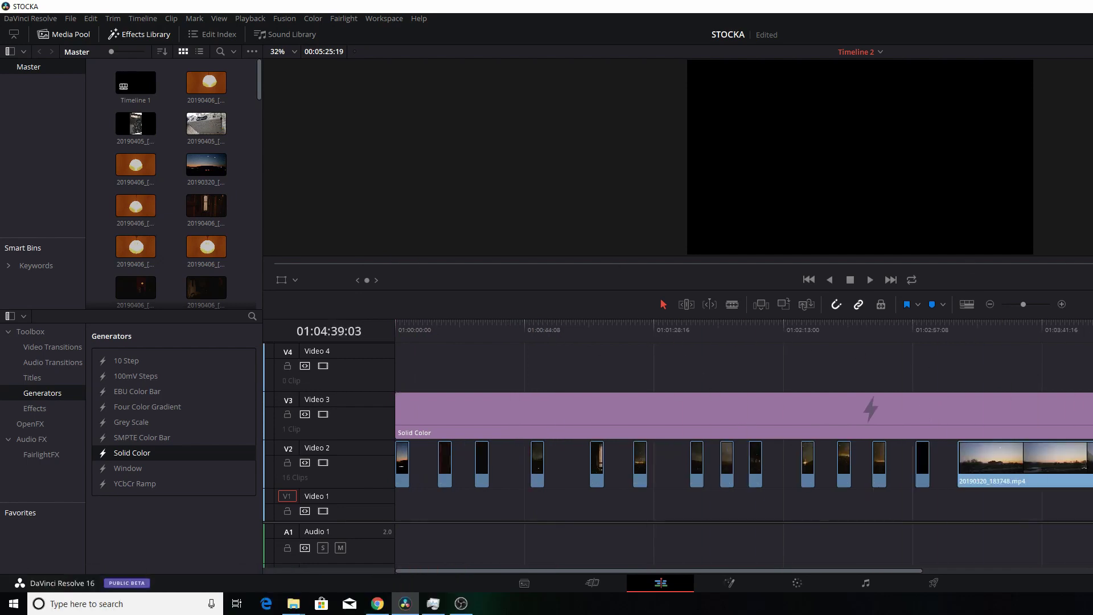
pyautogui.press('j')
pyautogui.press('j')
pyautogui.press('j')
pyautogui.scroll(-1, 685, 438)
pyautogui.moveTo(1087, 443); pyautogui.dragTo(377, 502)
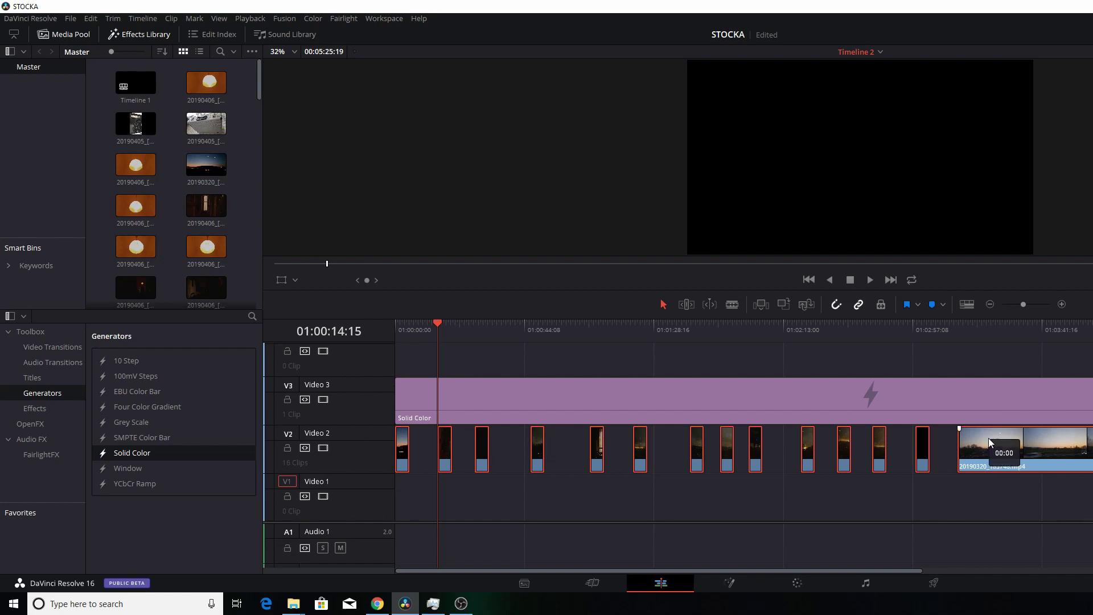
pyautogui.moveTo(988, 440); pyautogui.dragTo(989, 414)
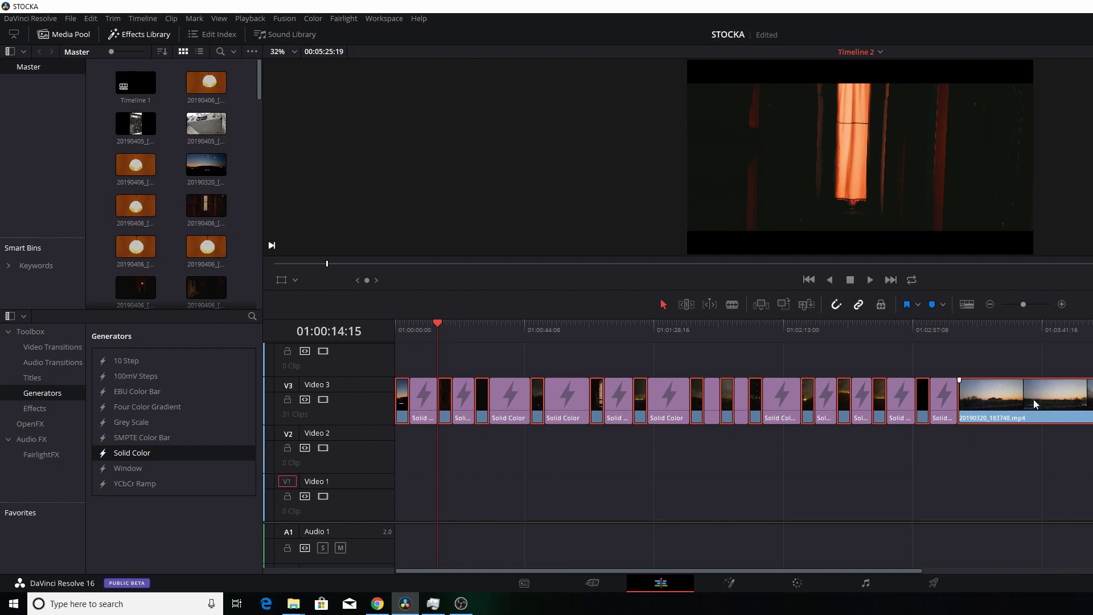
# Raise the clips to Video 4 and drag the 15 Solid Color pieces up into its gaps
pyautogui.moveTo(1033, 398); pyautogui.dragTo(1030, 369)
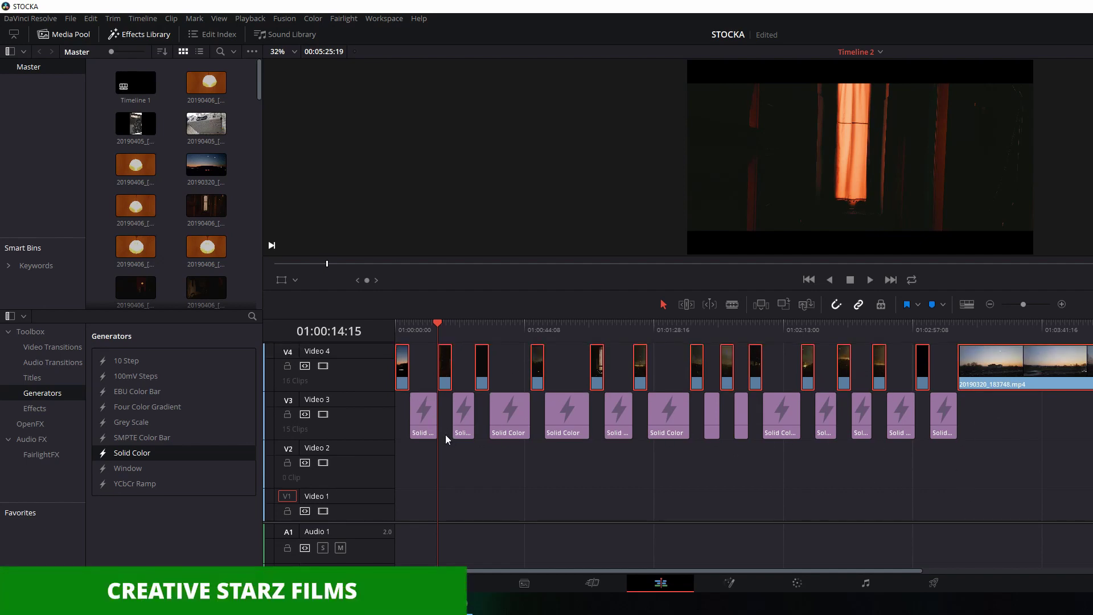
pyautogui.hotkey('ctrl', 'shift', 'a')
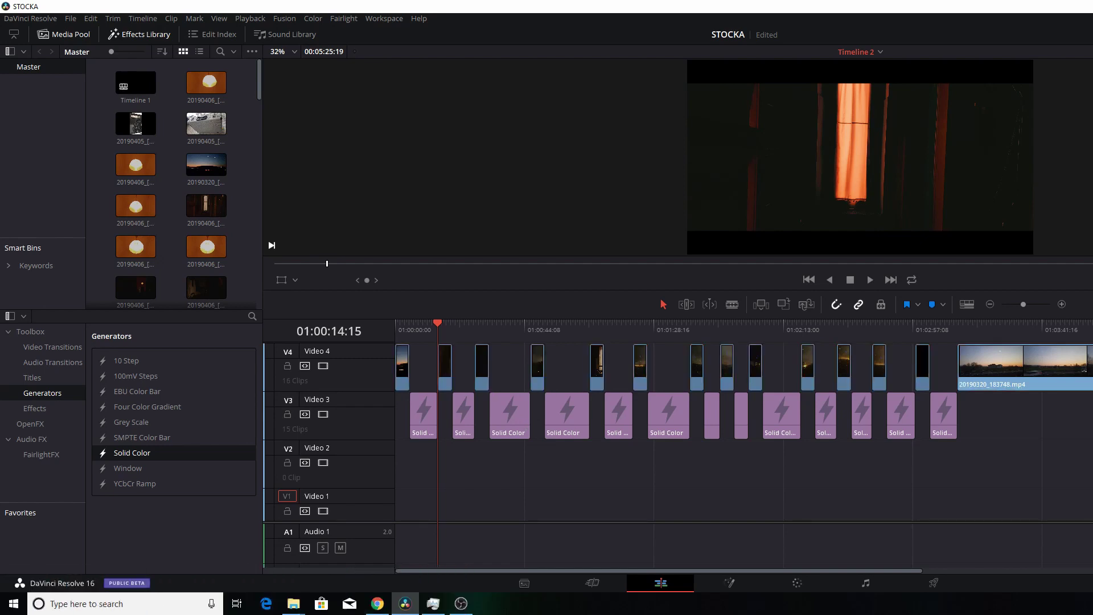
pyautogui.moveTo(1071, 399); pyautogui.dragTo(402, 441)
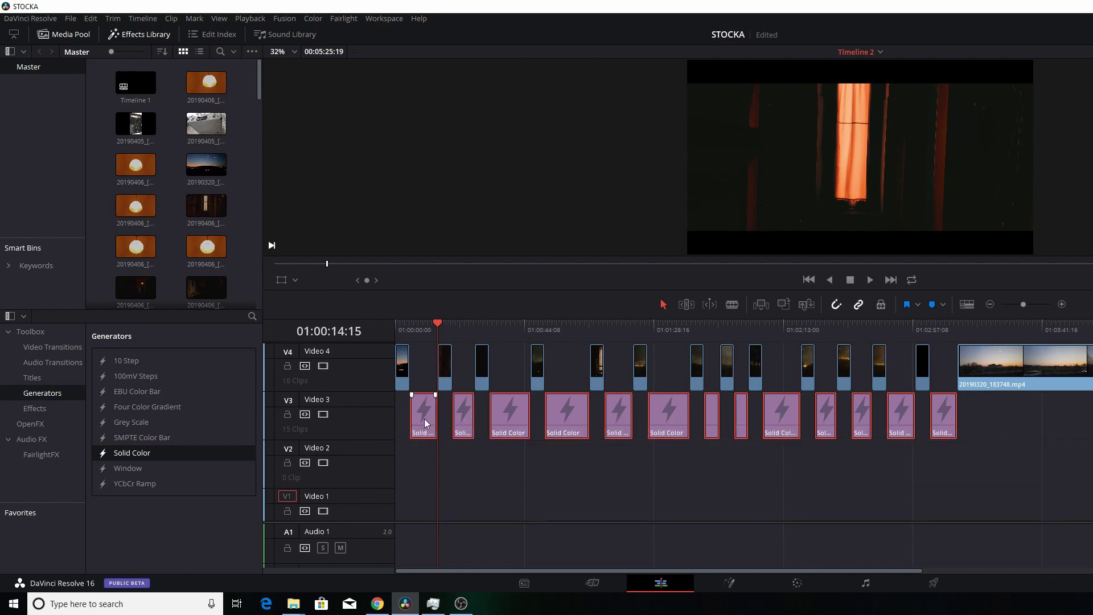
pyautogui.moveTo(424, 404); pyautogui.dragTo(424, 387)
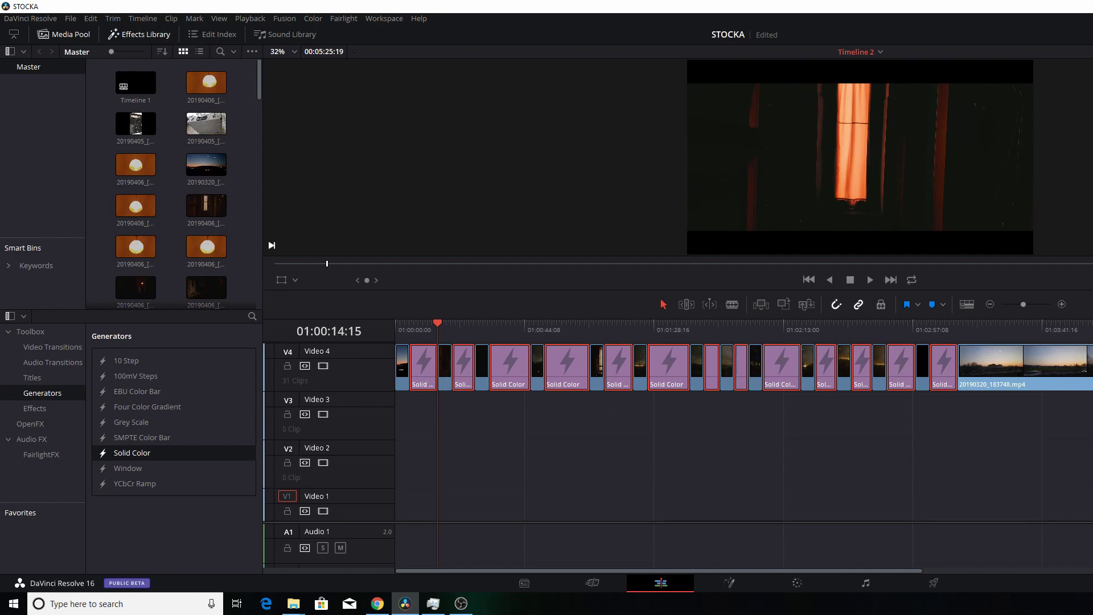
# Ripple delete the selected Solid Color clips and scrub through the joined result
pyautogui.rightClick(941, 359)
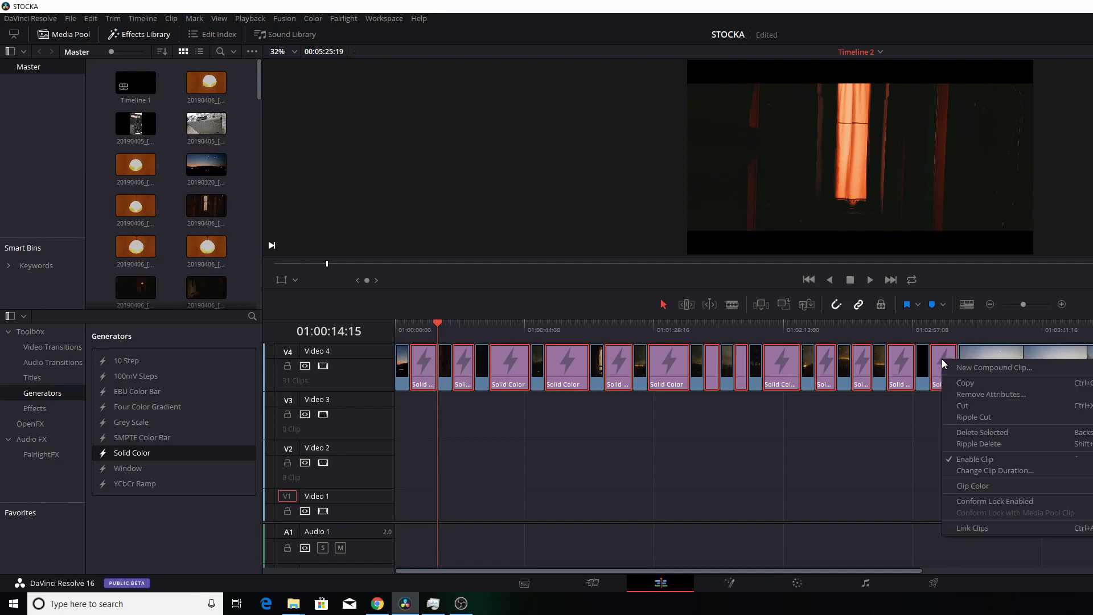
pyautogui.click(989, 445)
pyautogui.moveTo(558, 329); pyautogui.dragTo(495, 367)
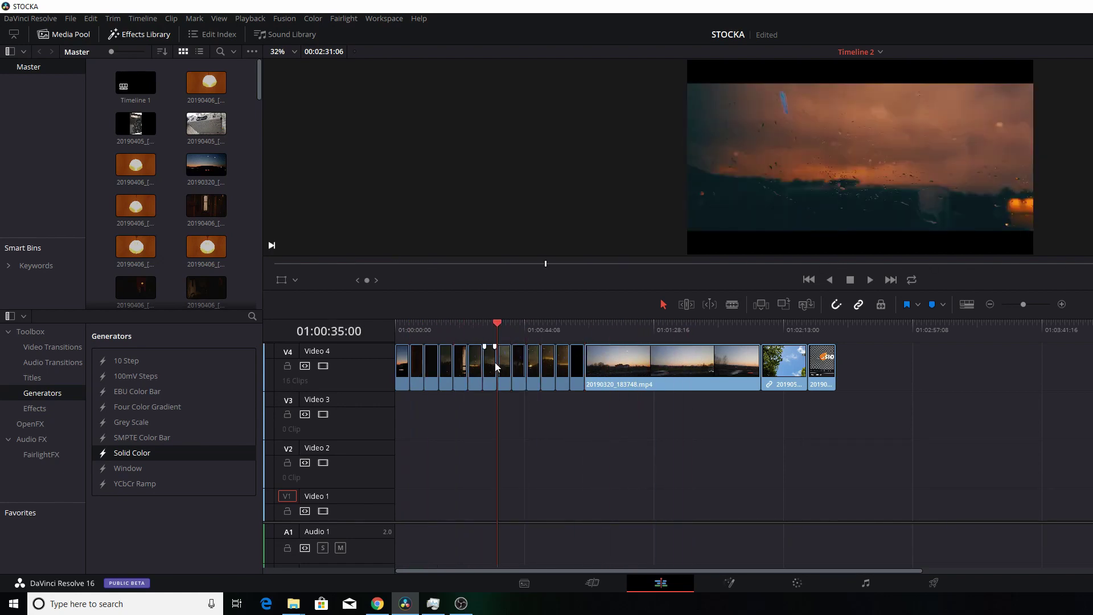
# Undo twice back to the spaced-out Video 2 clips and dismiss the GPU memory warning
pyautogui.hotkey('ctrl', 'z')
pyautogui.hotkey('ctrl', 'z')
pyautogui.hotkey('ctrl', 'z')
pyautogui.hotkey('ctrl', 'z')
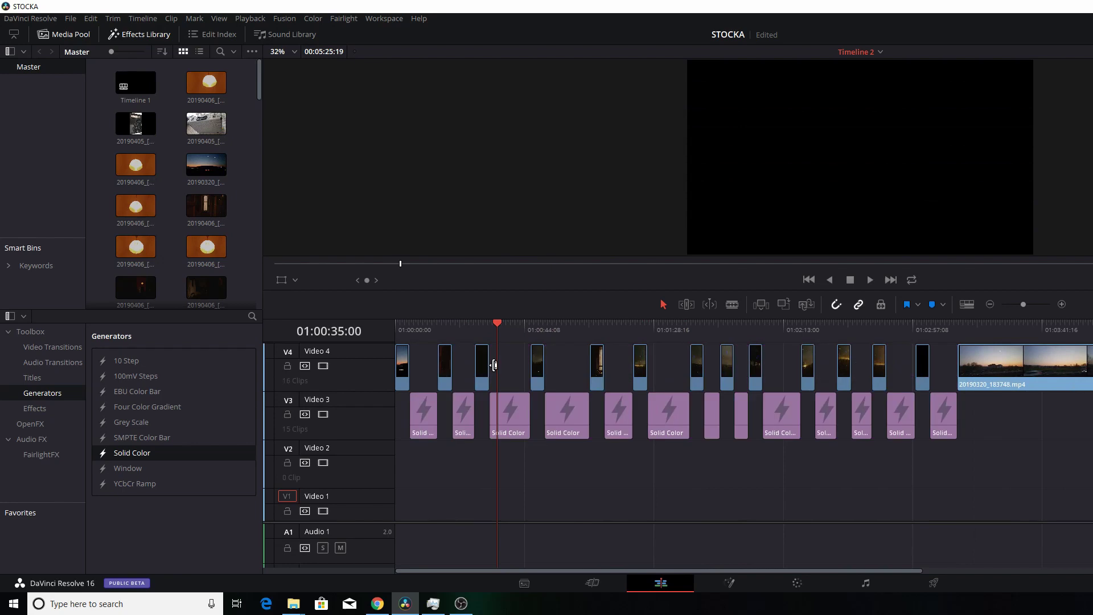
pyautogui.hotkey('ctrl', 'z')
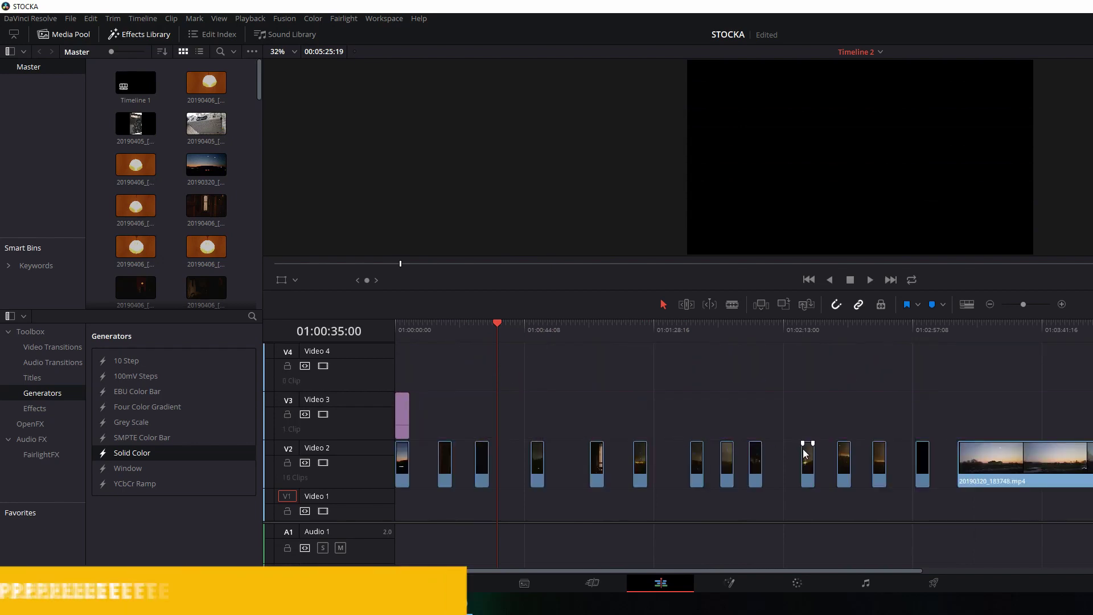
pyautogui.moveTo(444, 327); pyautogui.dragTo(409, 332)
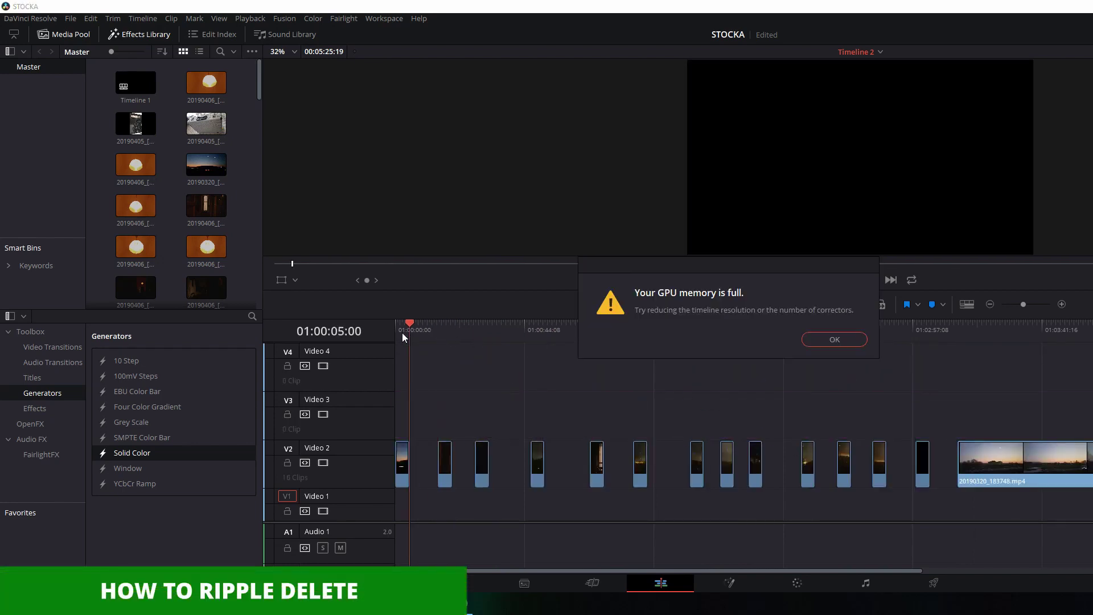
pyautogui.click(835, 339)
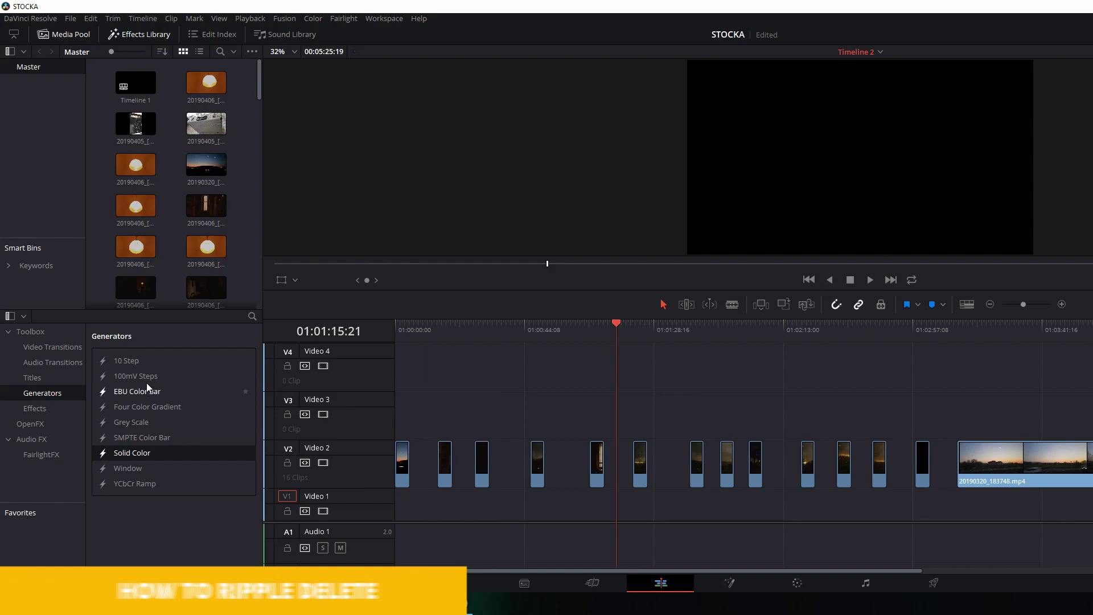
# Lay a long Solid Color clip across Video 3 above the 16 gapped clips
pyautogui.moveTo(126, 454); pyautogui.dragTo(1088, 419)
pyautogui.scroll(1, 409, 417)
pyautogui.press('Home')
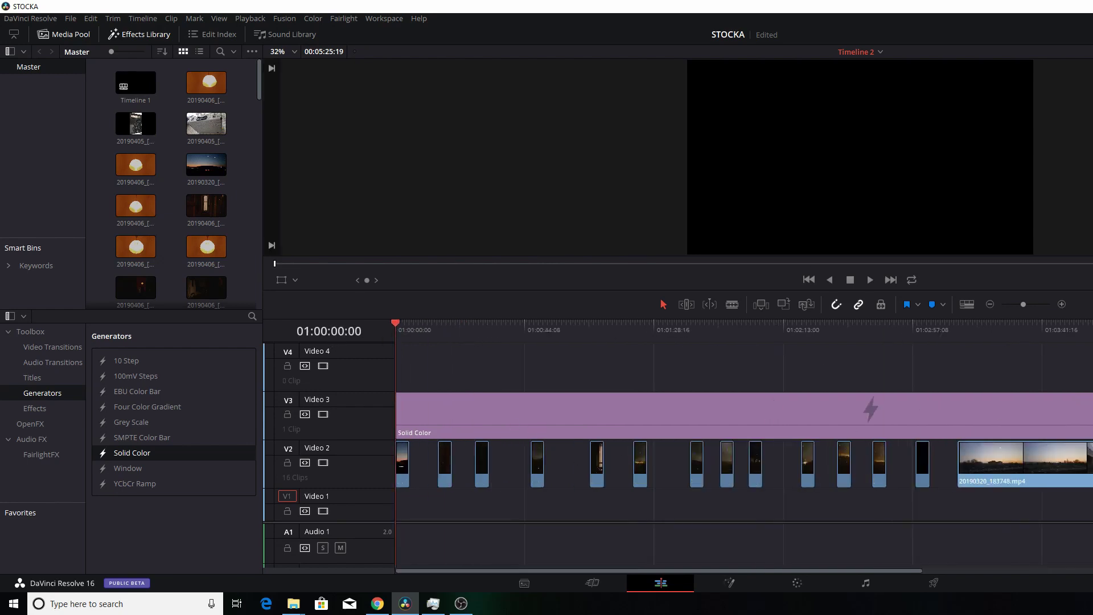
# Raise the Video 2 clips to Video 4, then drag the Solid Color pieces into its gaps
pyautogui.moveTo(1084, 459); pyautogui.dragTo(340, 496)
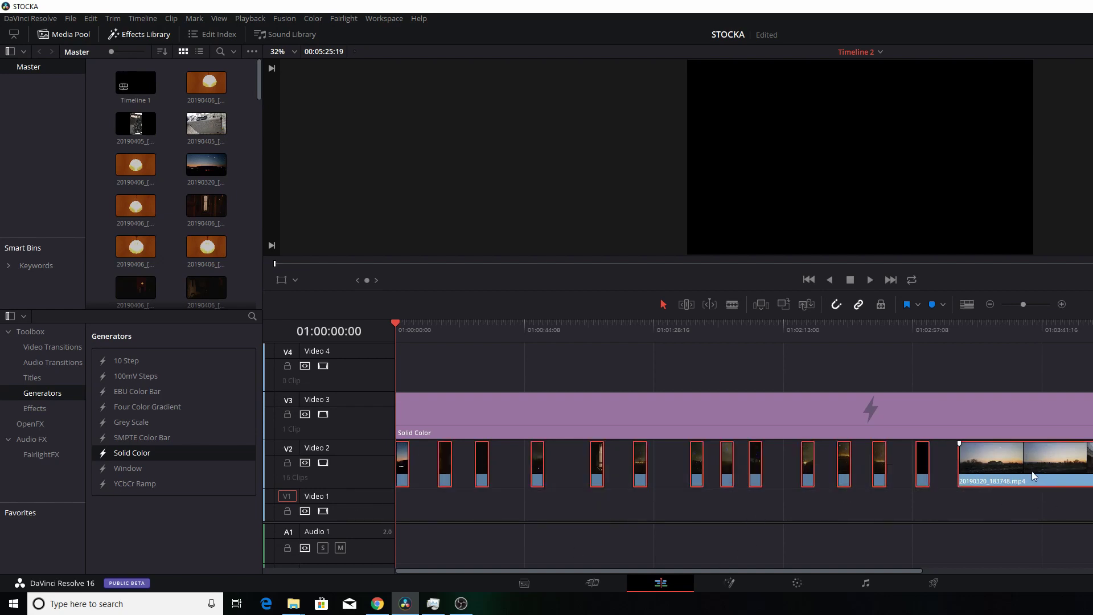
pyautogui.moveTo(1031, 470); pyautogui.dragTo(1003, 379)
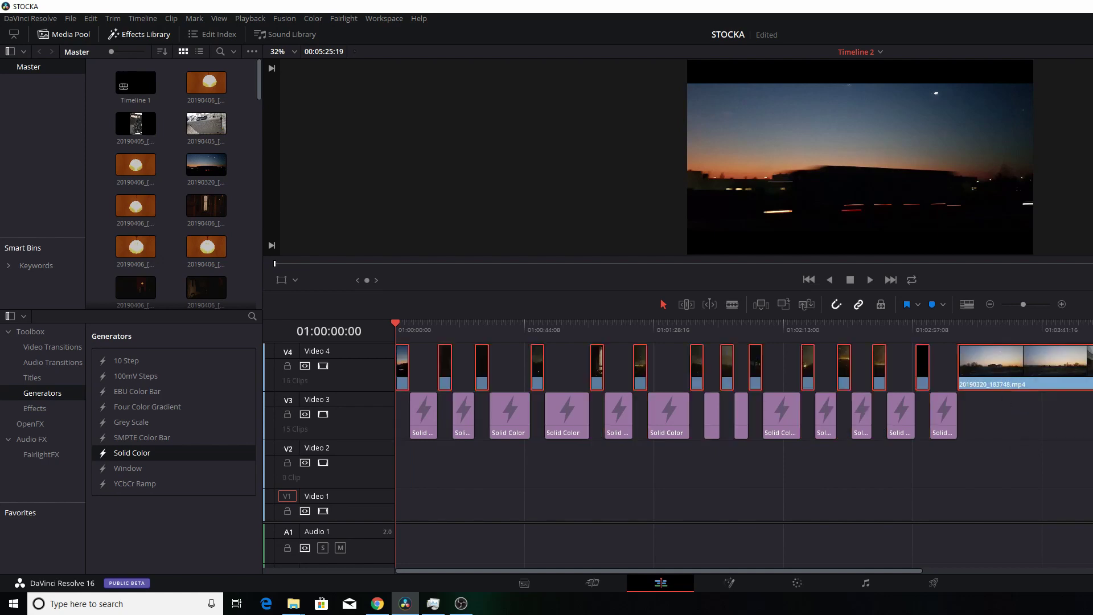
pyautogui.hotkey('ctrl', 'shift', 'a')
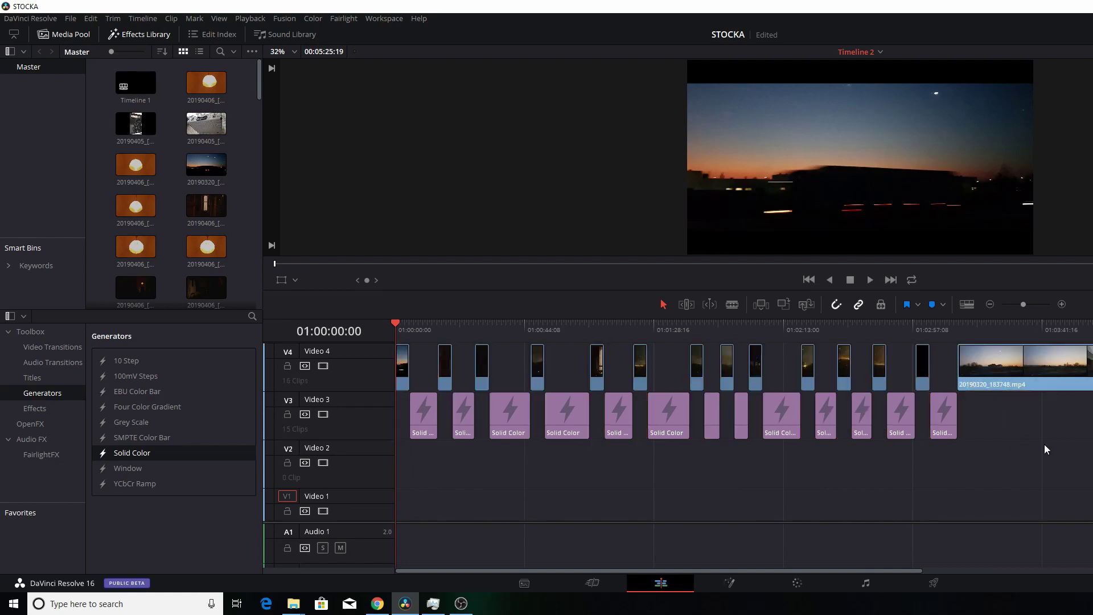
pyautogui.moveTo(1044, 450); pyautogui.dragTo(407, 463)
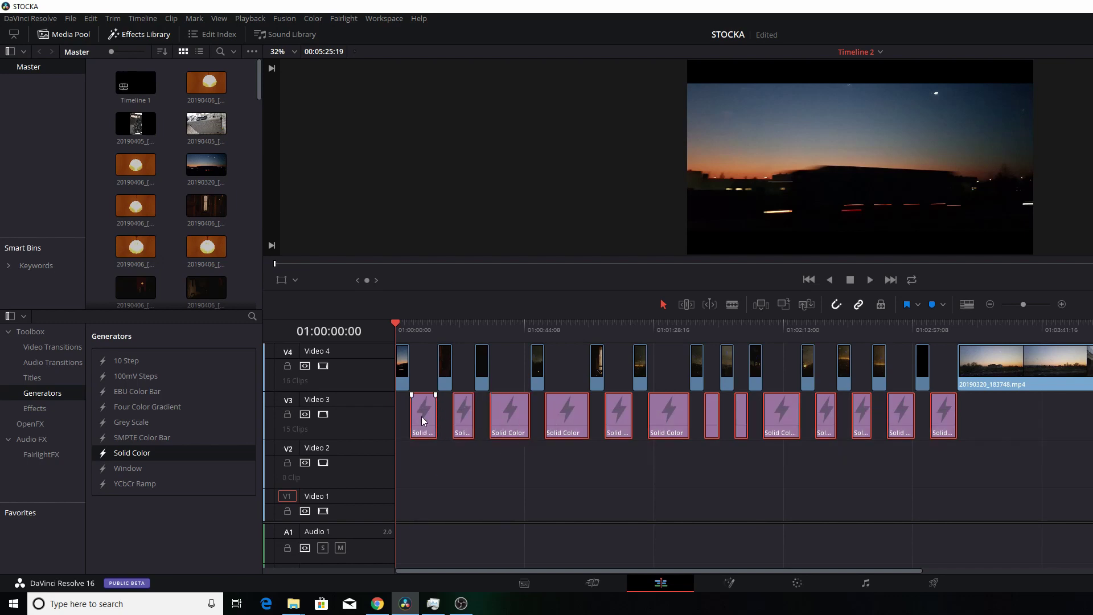
pyautogui.moveTo(422, 403); pyautogui.dragTo(426, 393)
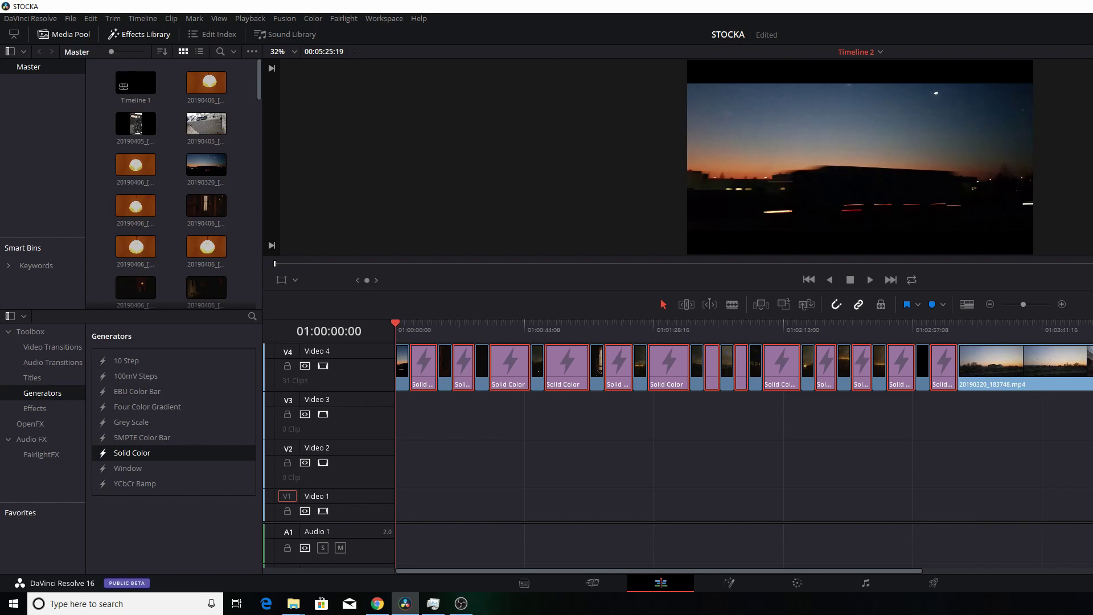
# Ripple delete the Solid Color fillers and move the 16 joined clips down to Video 2
pyautogui.press('Delete')
pyautogui.click(437, 334)
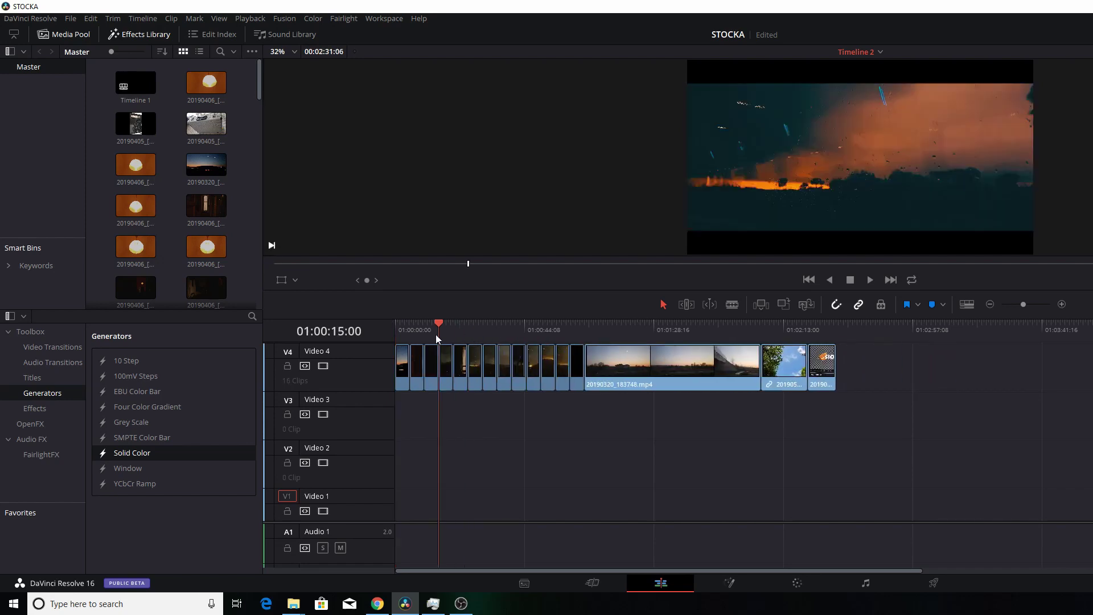
pyautogui.click(453, 335)
pyautogui.moveTo(917, 362)
pyautogui.mouseDown()
pyautogui.moveTo(495, 411)
pyautogui.moveTo(429, 436)
pyautogui.mouseUp()
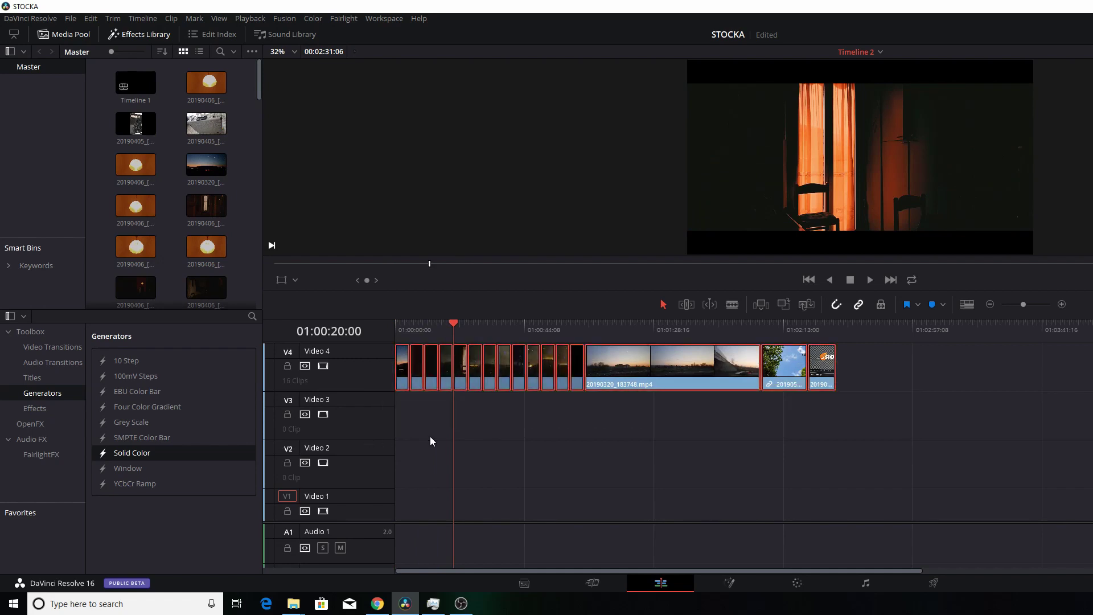
pyautogui.moveTo(664, 372); pyautogui.dragTo(645, 459)
# Check the edit points around 01:01:00:00 by stepping the playhead back
pyautogui.click(555, 333)
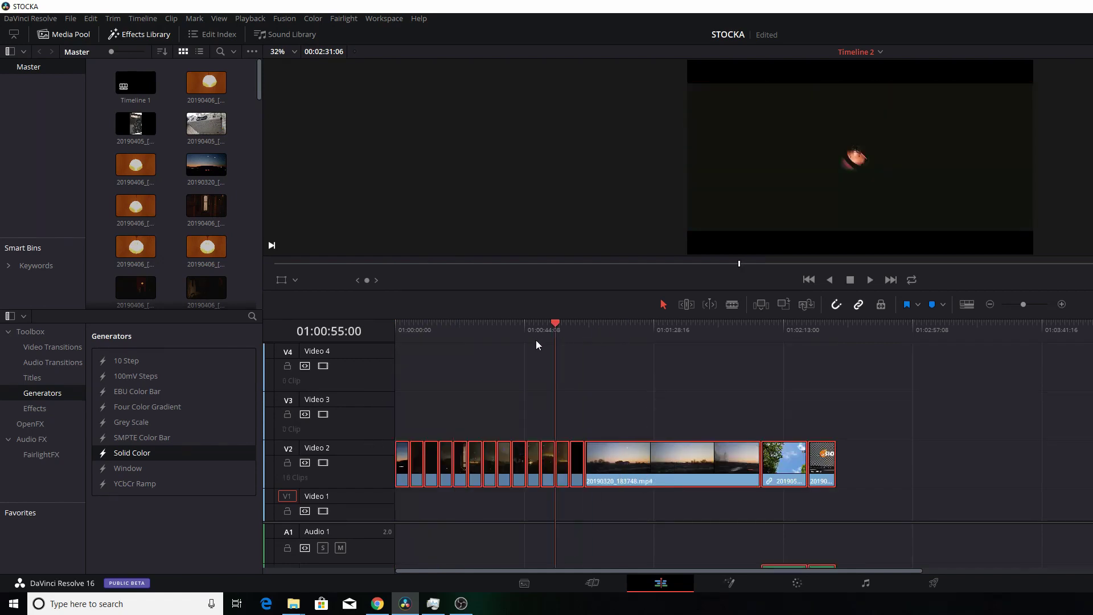
pyautogui.click(570, 333)
pyautogui.press('Up')
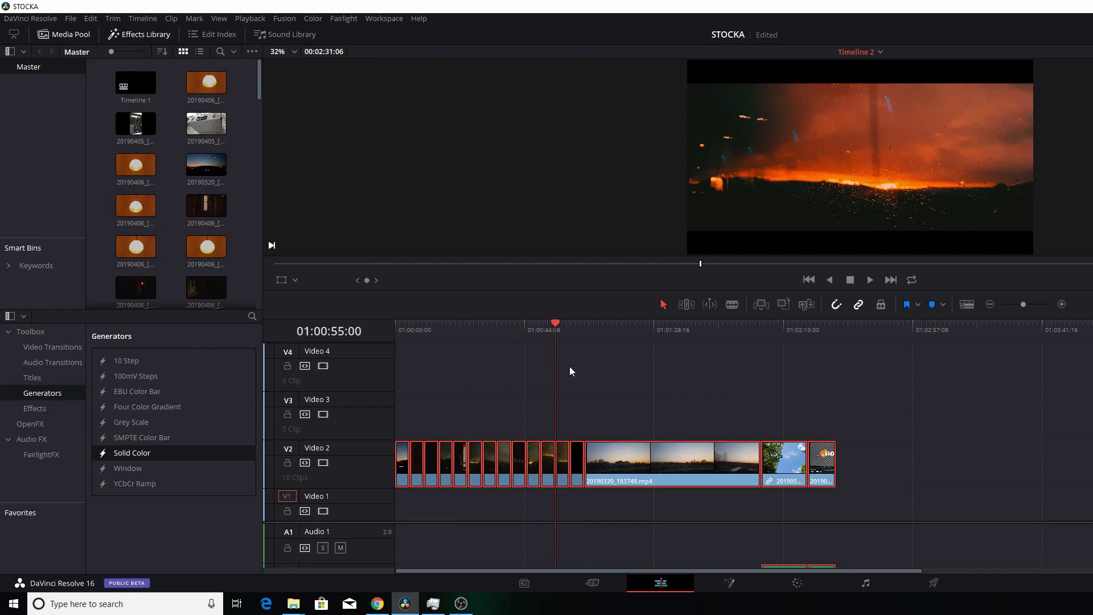
pyautogui.click(570, 329)
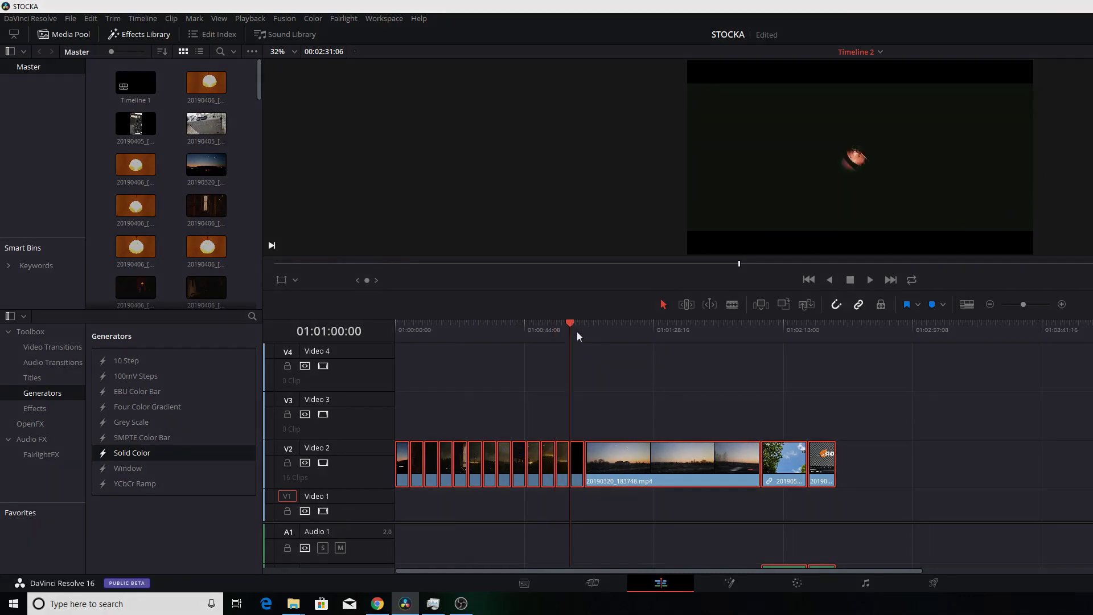
pyautogui.press('Up')
pyautogui.press('Up')
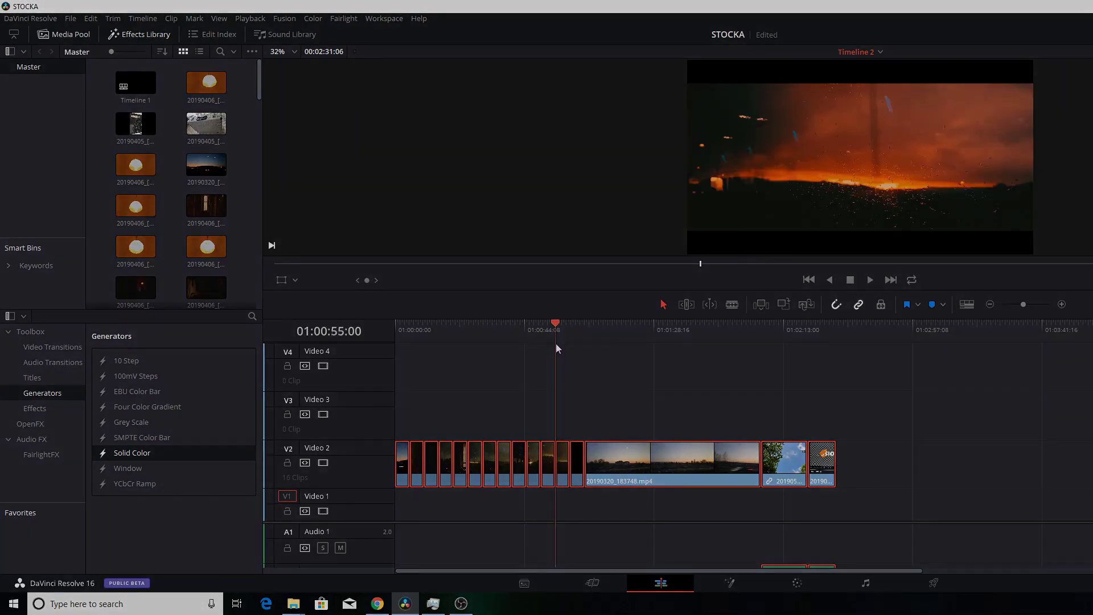